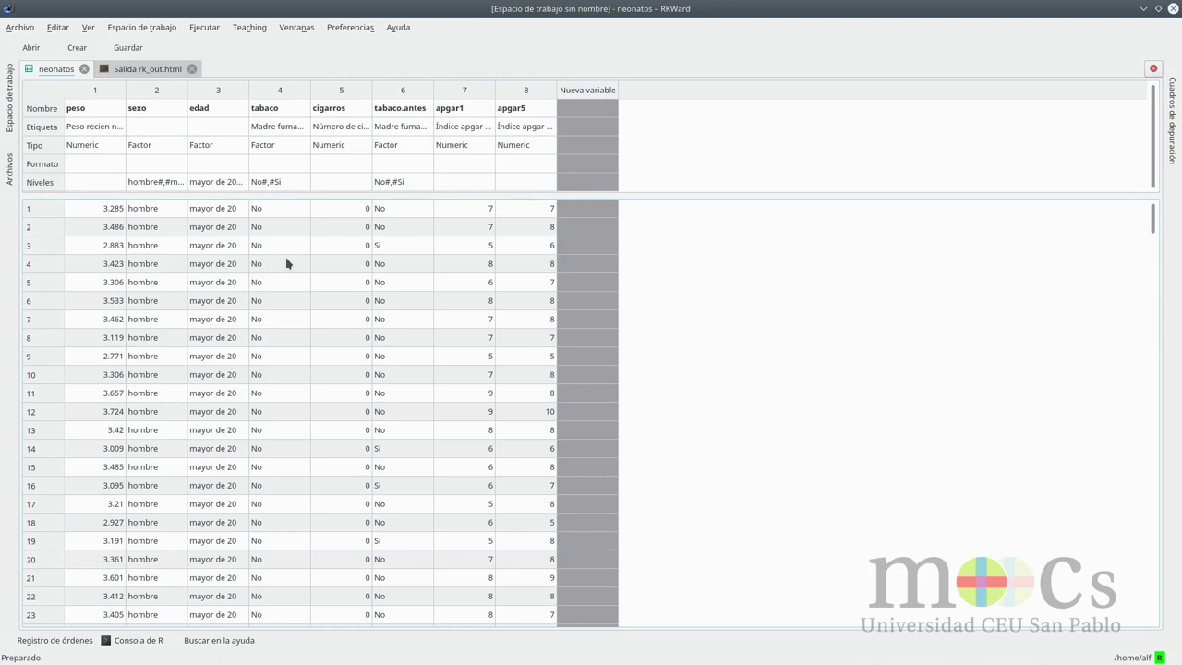
# Step: Start a T test for two independent samples comparing the means of peso according to tabaco from the neonatos dataset
pyautogui.click(247, 31)
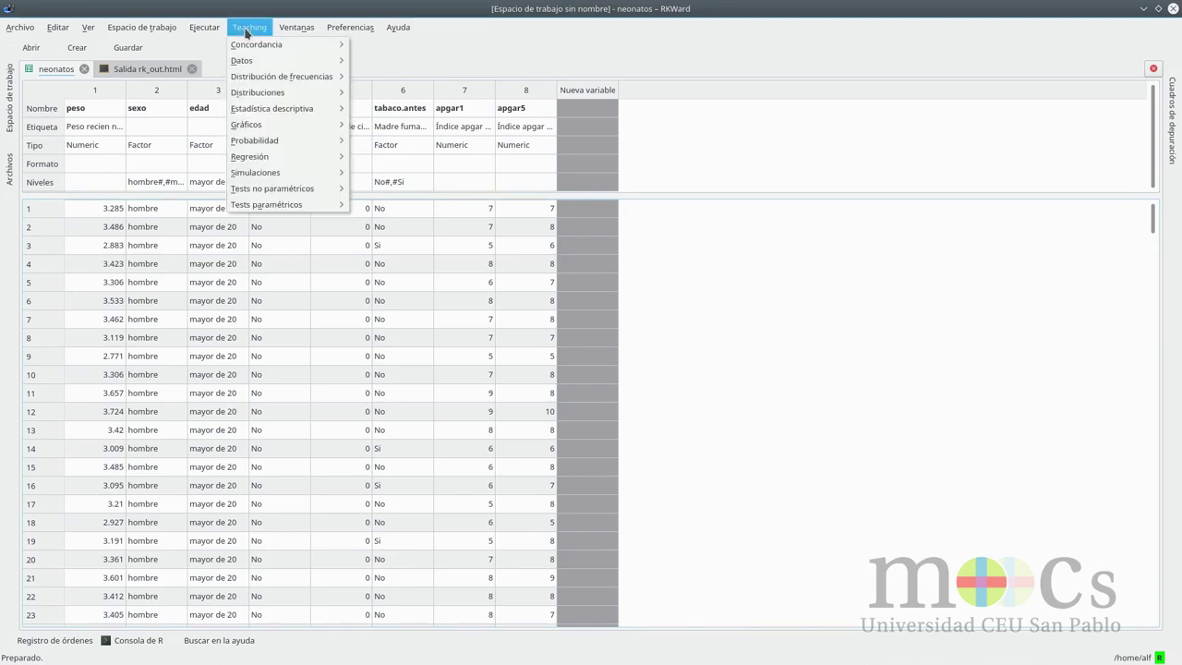
pyautogui.moveTo(267, 204)
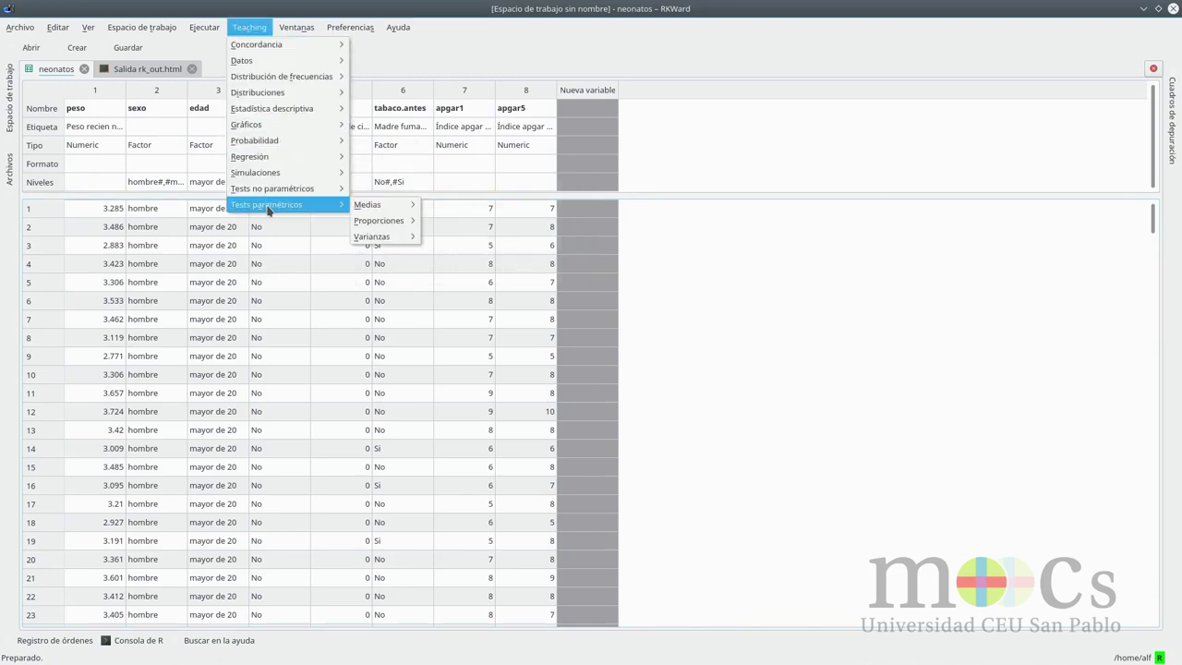
pyautogui.moveTo(378, 207)
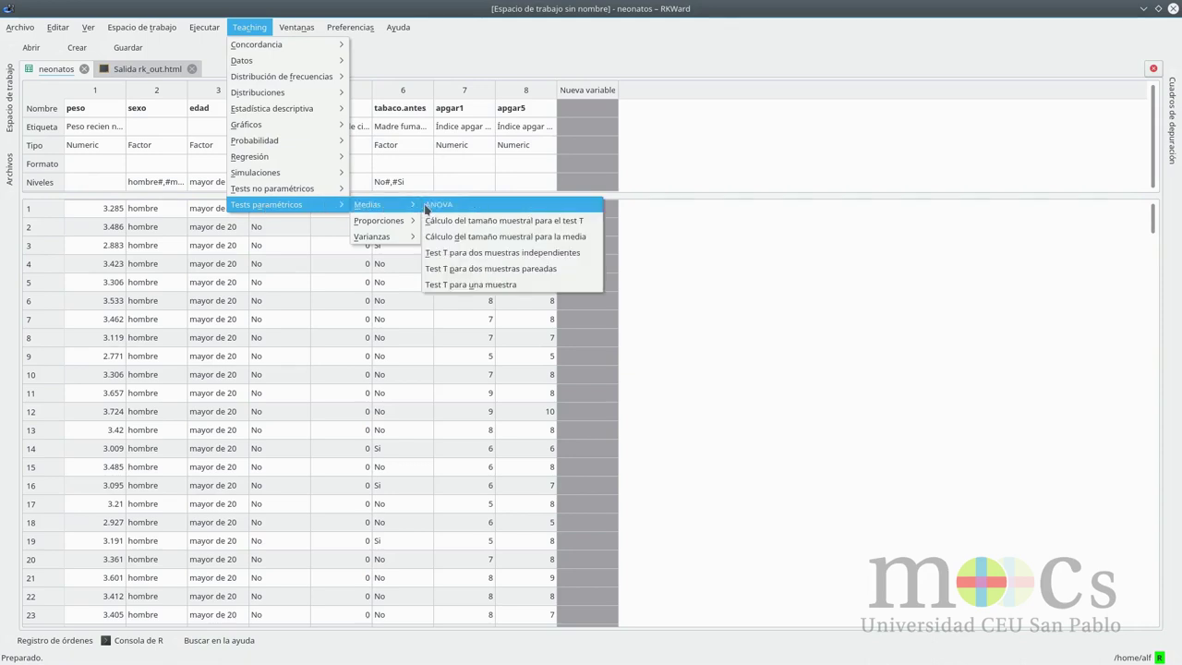
pyautogui.click(595, 259)
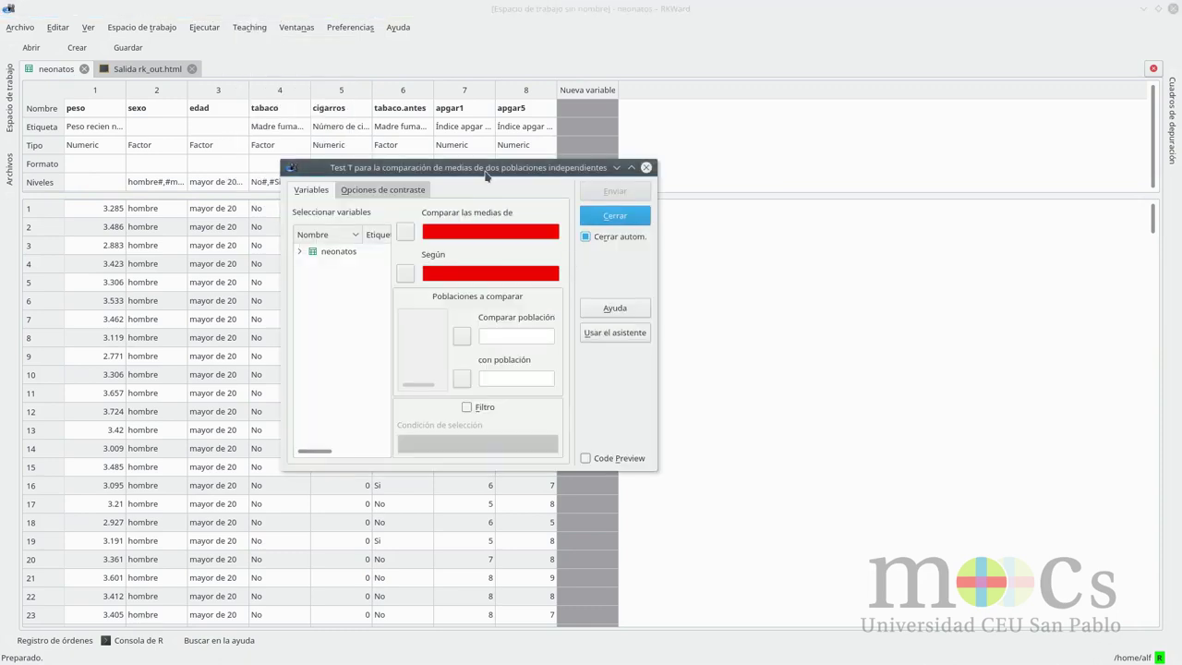
pyautogui.moveTo(487, 166); pyautogui.dragTo(542, 186)
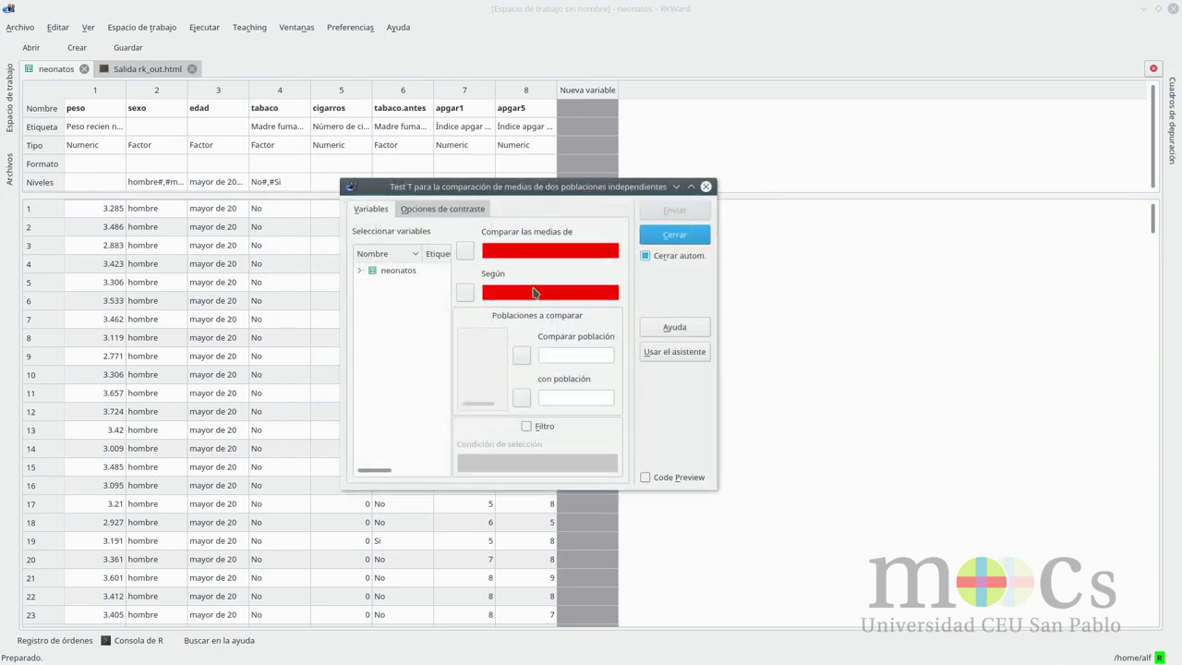
pyautogui.click(360, 271)
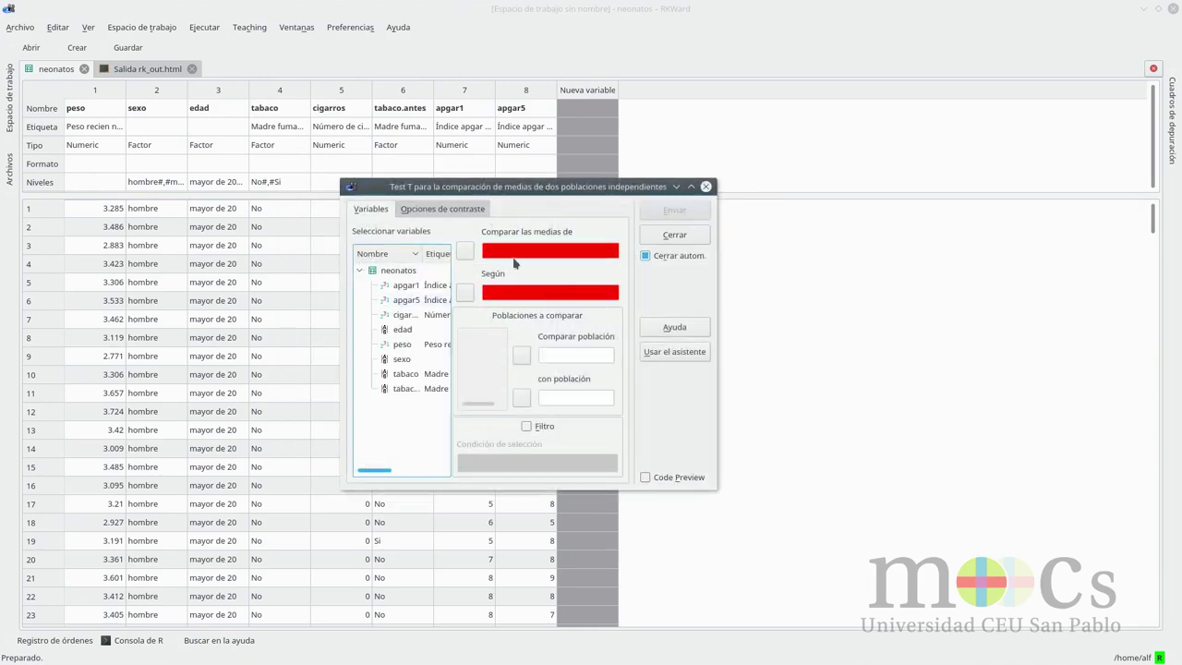
pyautogui.click(403, 345)
pyautogui.click(464, 251)
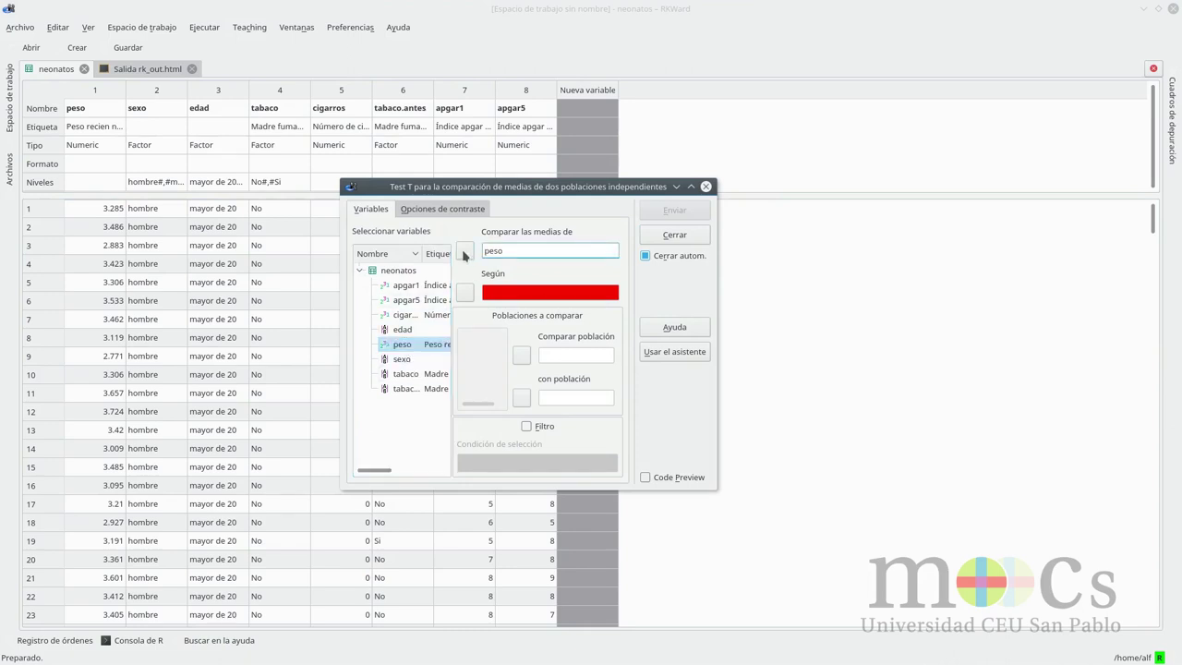
pyautogui.click(411, 375)
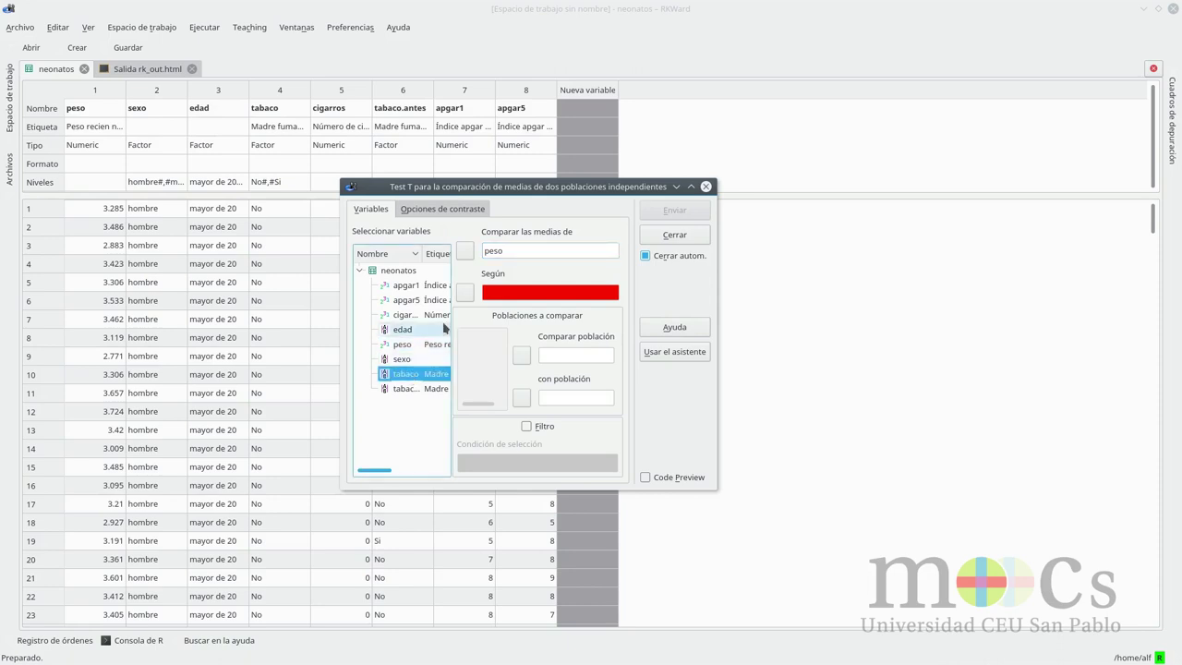
pyautogui.click(464, 292)
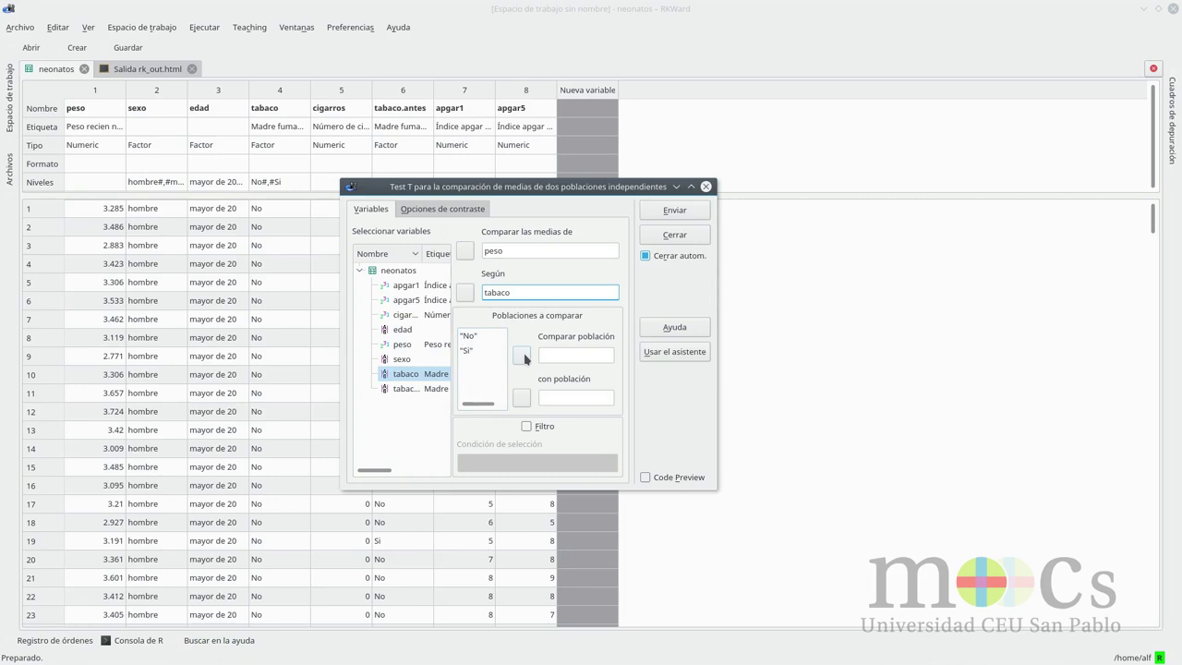
# Step: Set the populations to compare as "Si" against "No"
pyautogui.click(467, 351)
pyautogui.click(521, 355)
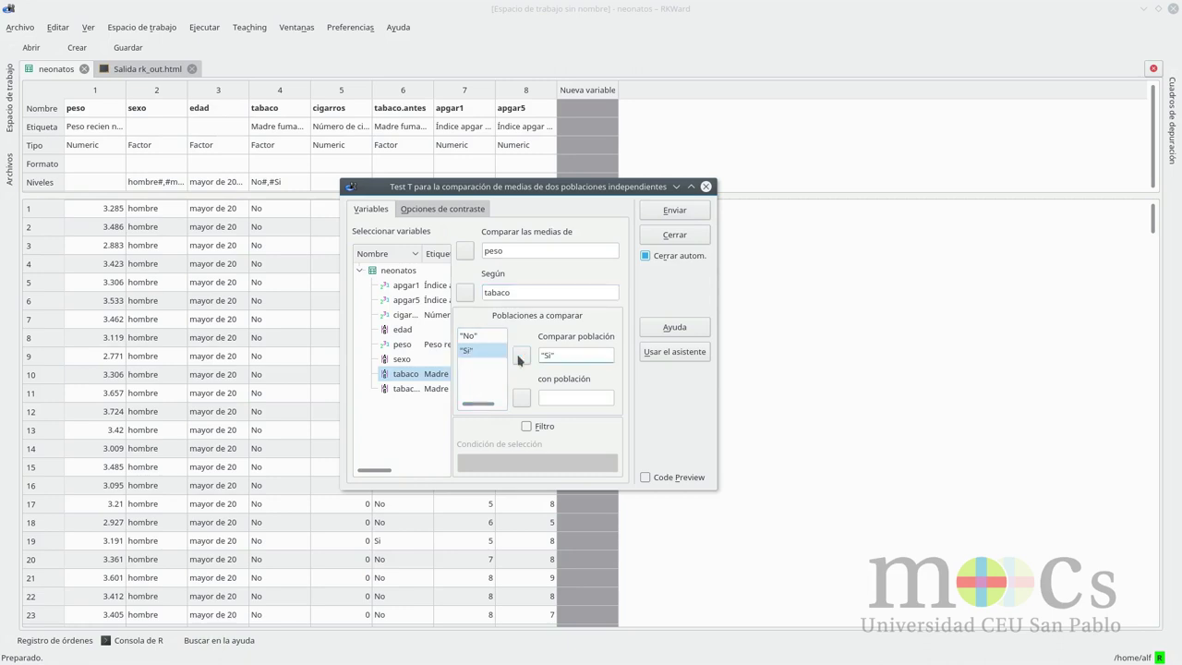
pyautogui.click(469, 336)
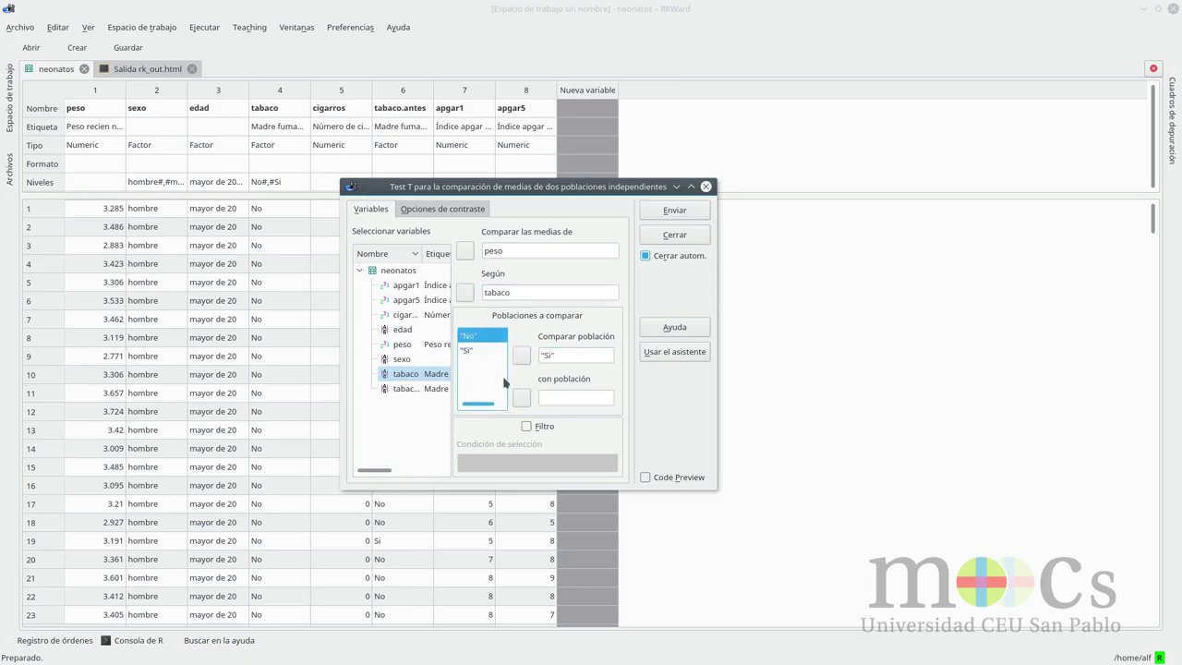
pyautogui.click(521, 398)
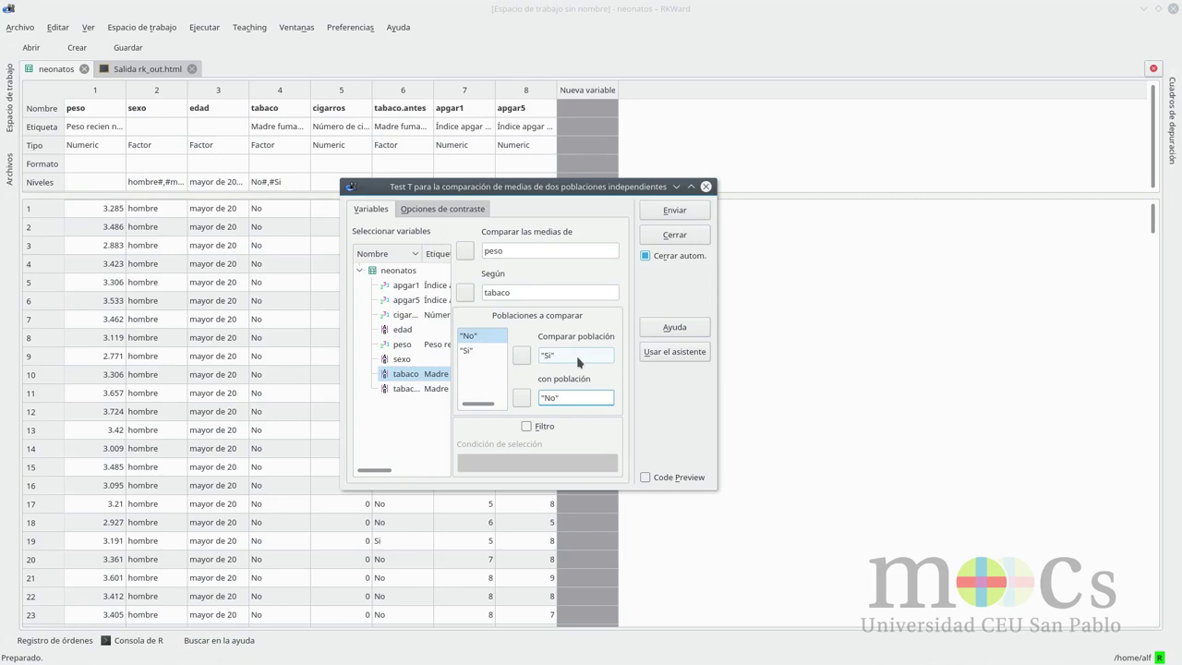
# Step: Run the test with the Unilateral menor (<) alternative and highlight the p-values of the F test and the equal-variances T test
pyautogui.click(440, 210)
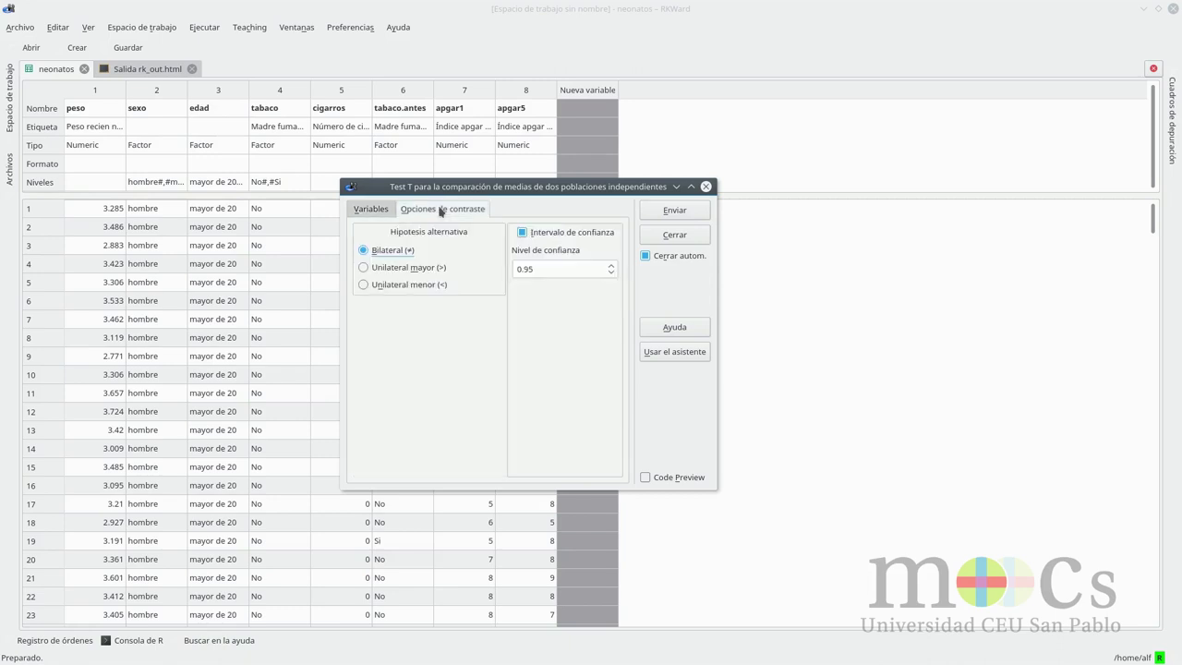
pyautogui.click(398, 289)
pyautogui.click(675, 211)
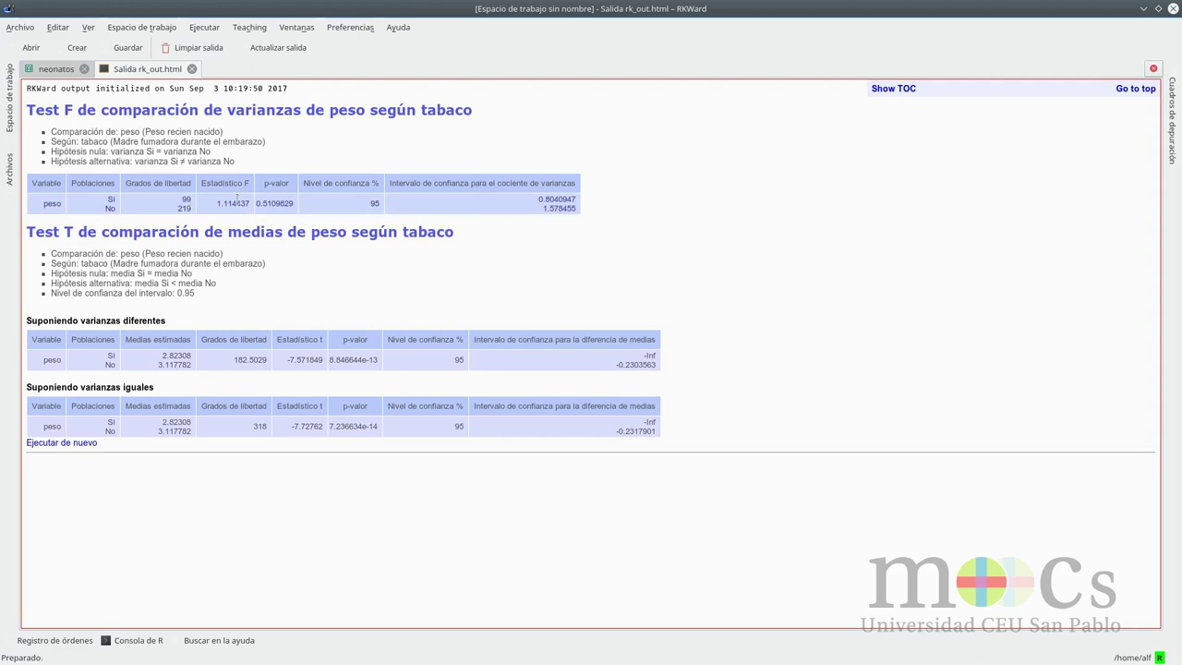
pyautogui.moveTo(256, 201); pyautogui.dragTo(296, 200)
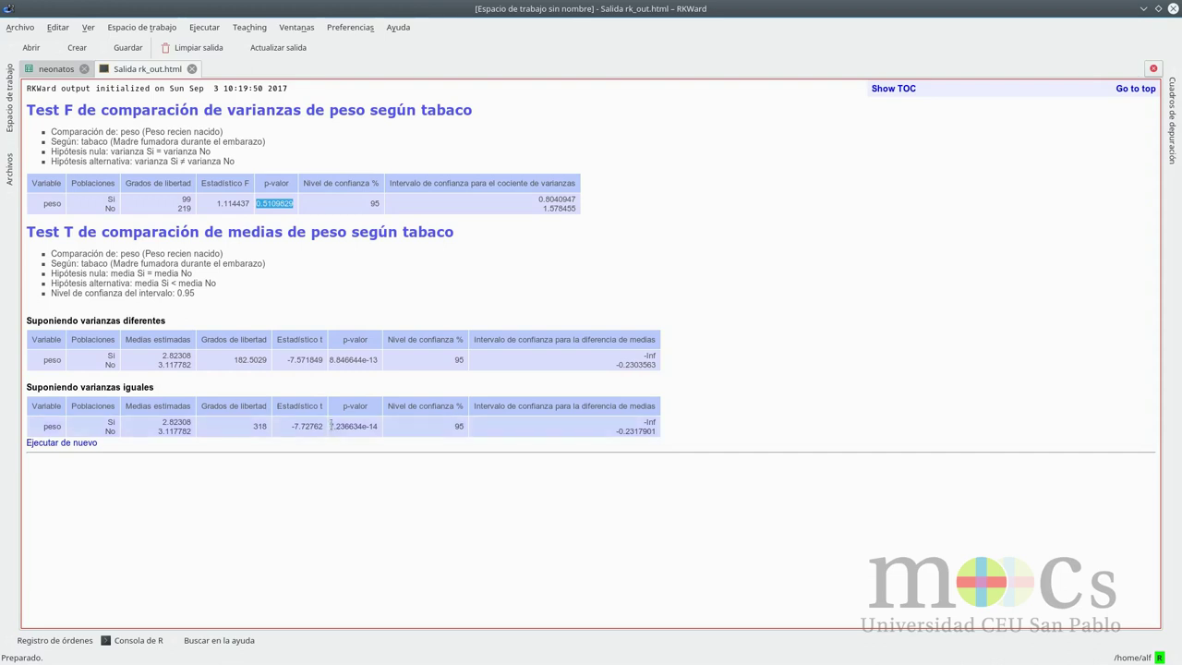
pyautogui.moveTo(330, 426); pyautogui.dragTo(380, 426)
# Step: Start another T test for two independent samples, comparing the means of peso according to sexo
pyautogui.click(248, 27)
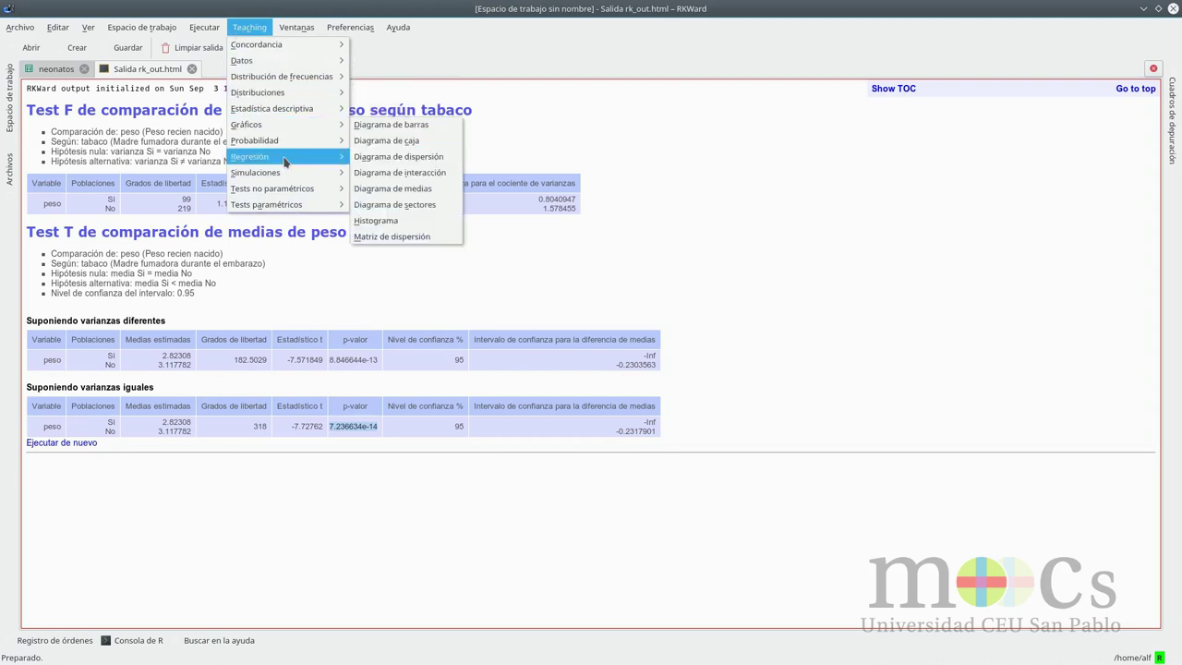
pyautogui.moveTo(301, 207)
pyautogui.moveTo(368, 206)
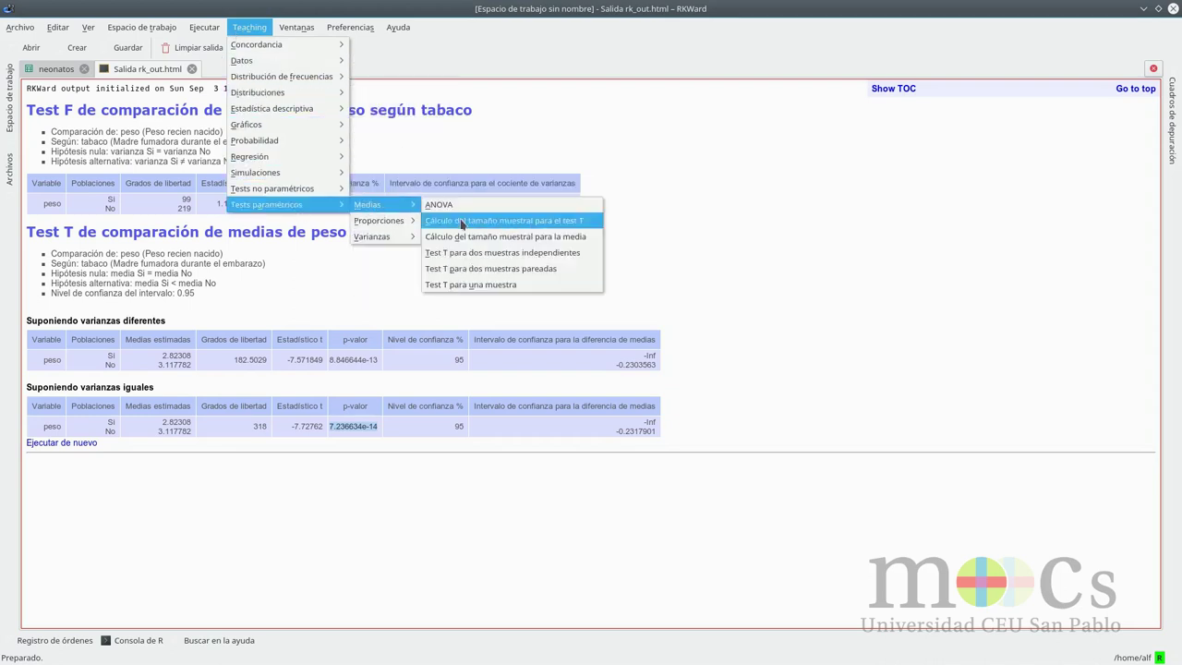
pyautogui.click(596, 253)
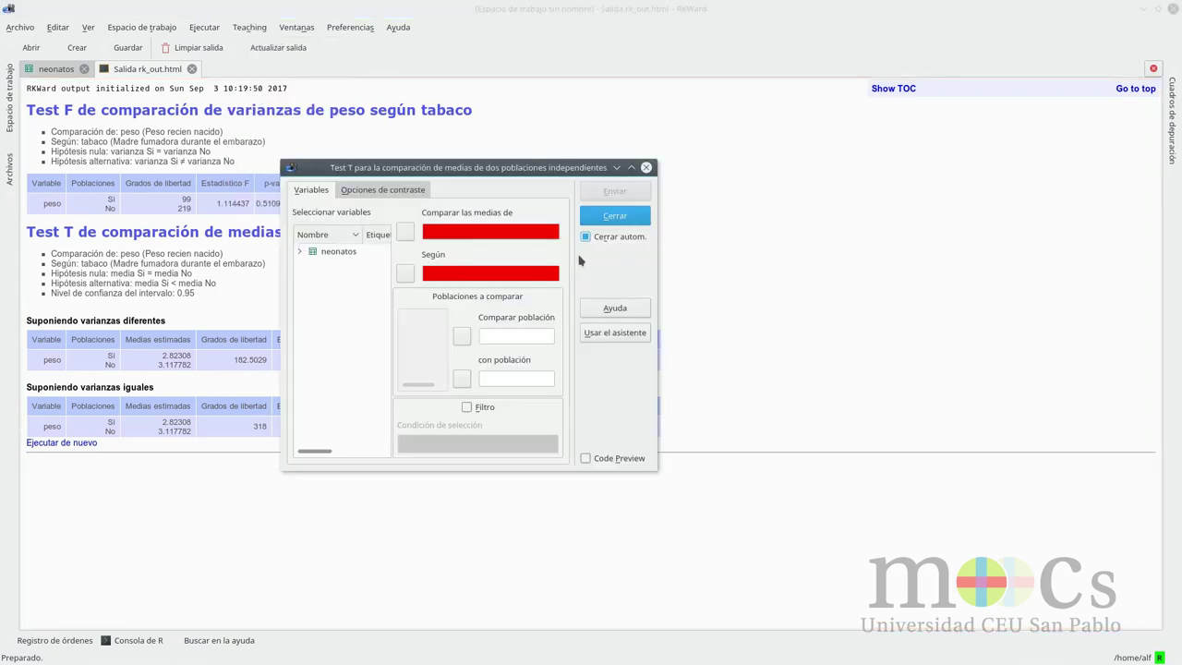
pyautogui.click(299, 251)
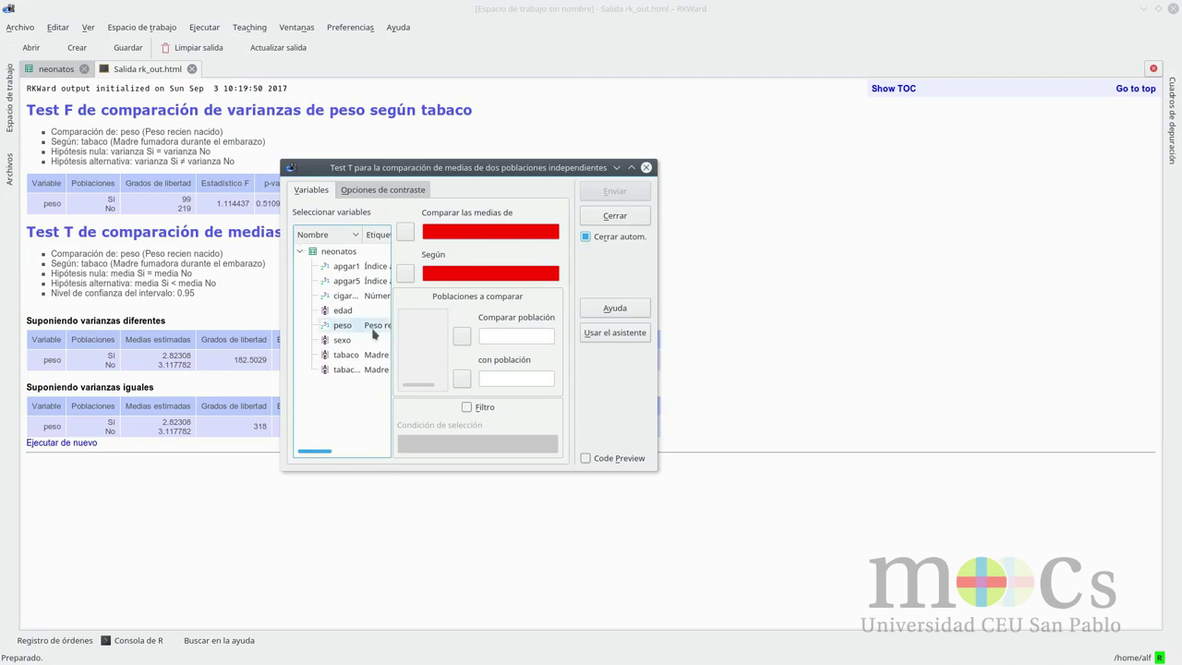
pyautogui.click(342, 325)
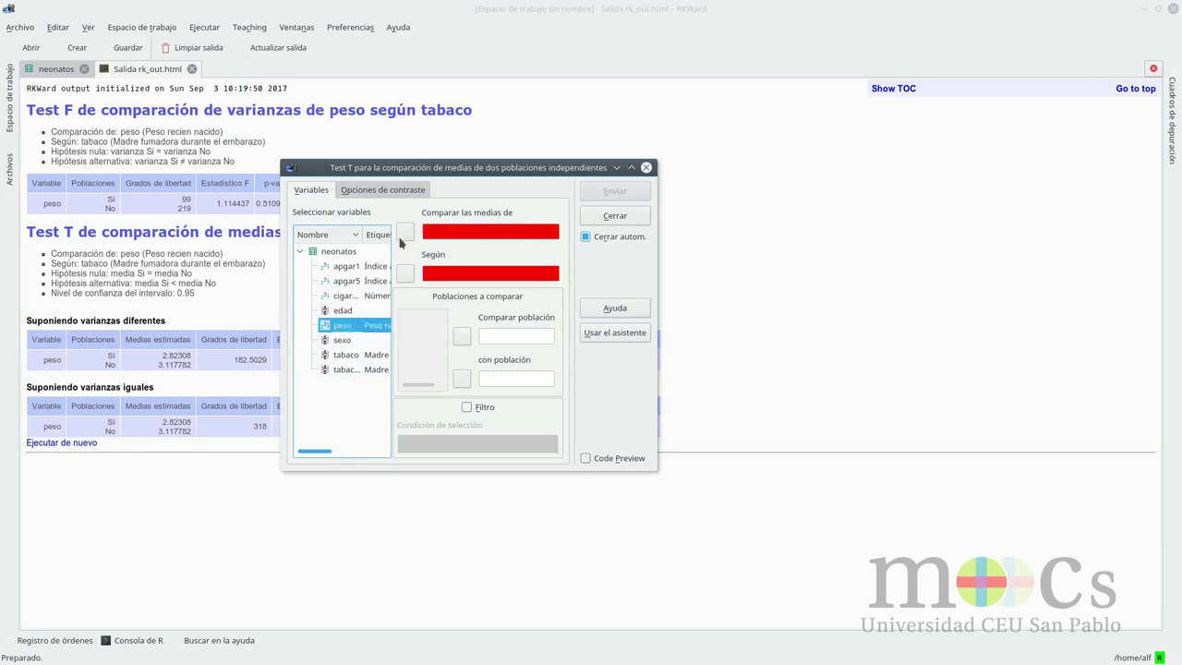
pyautogui.click(406, 232)
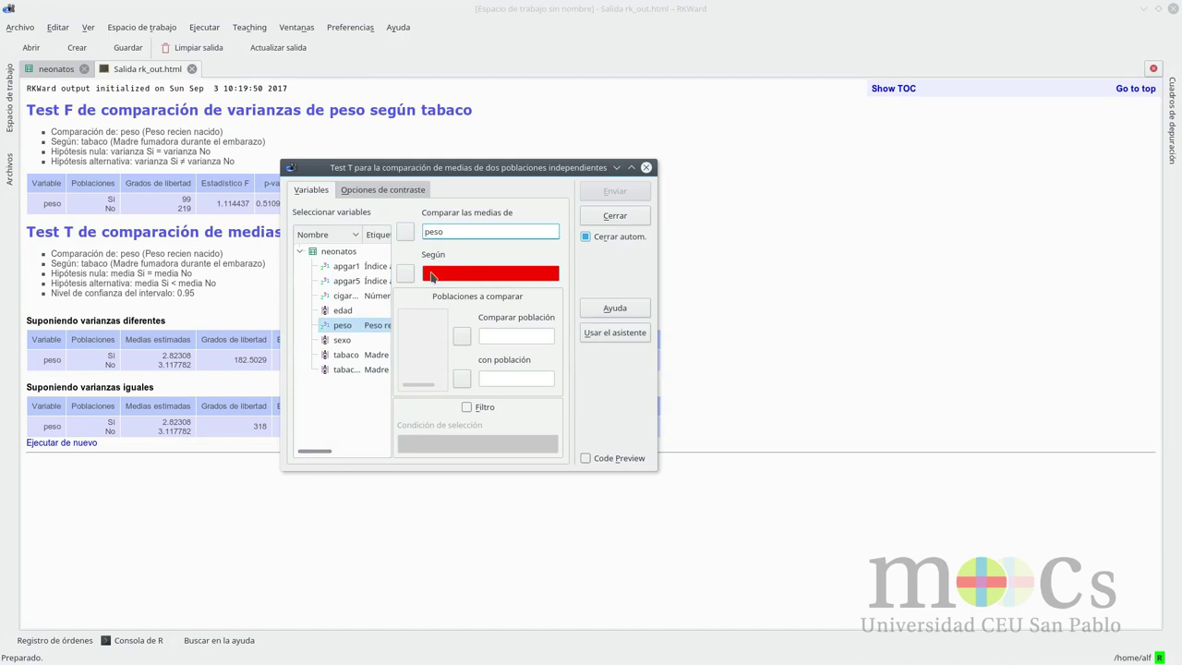
pyautogui.click(342, 340)
pyautogui.click(406, 277)
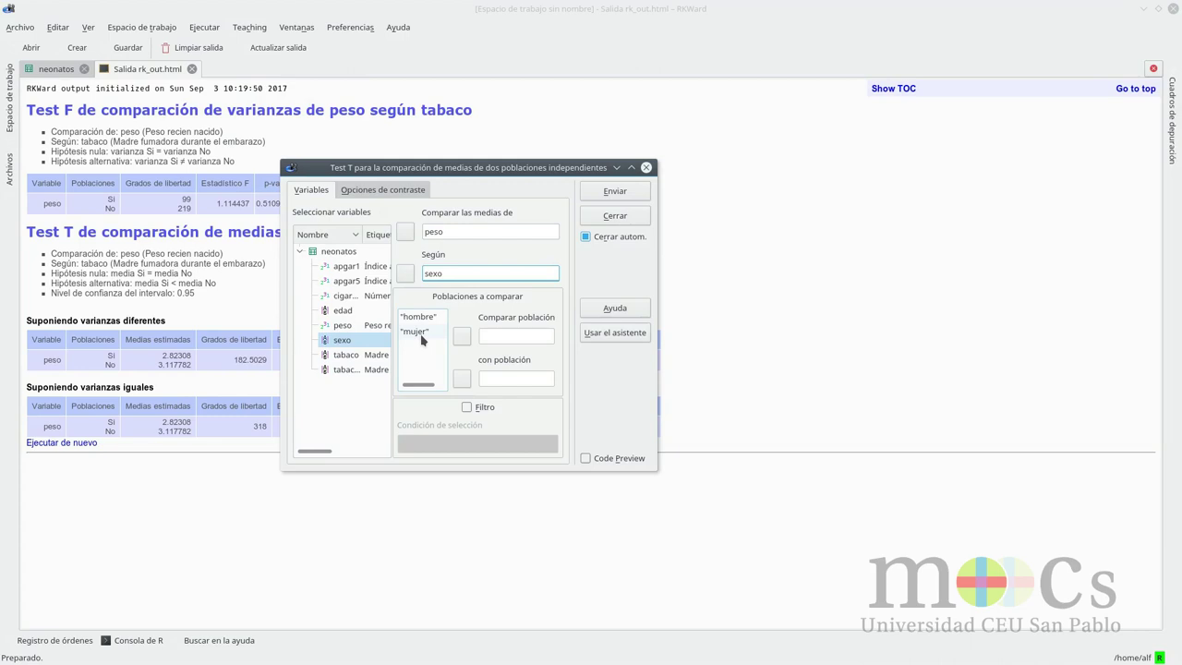
# Step: Set the populations to compare as "hombre" against "mujer"
pyautogui.click(422, 318)
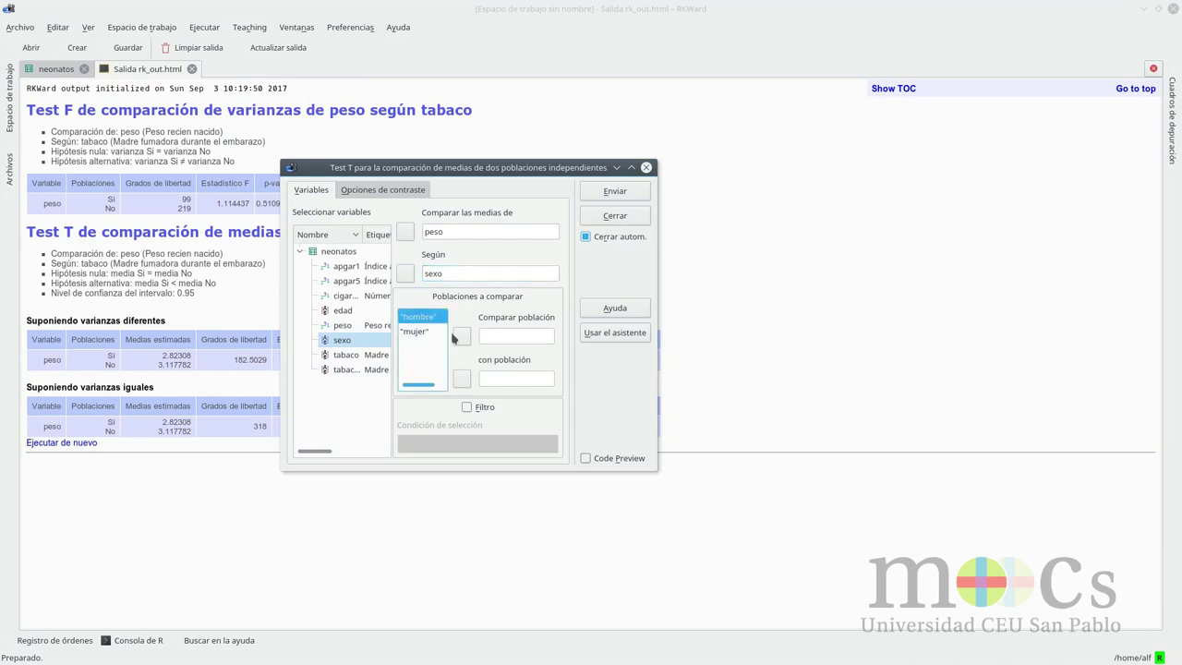
pyautogui.click(462, 336)
pyautogui.click(414, 334)
pyautogui.click(462, 378)
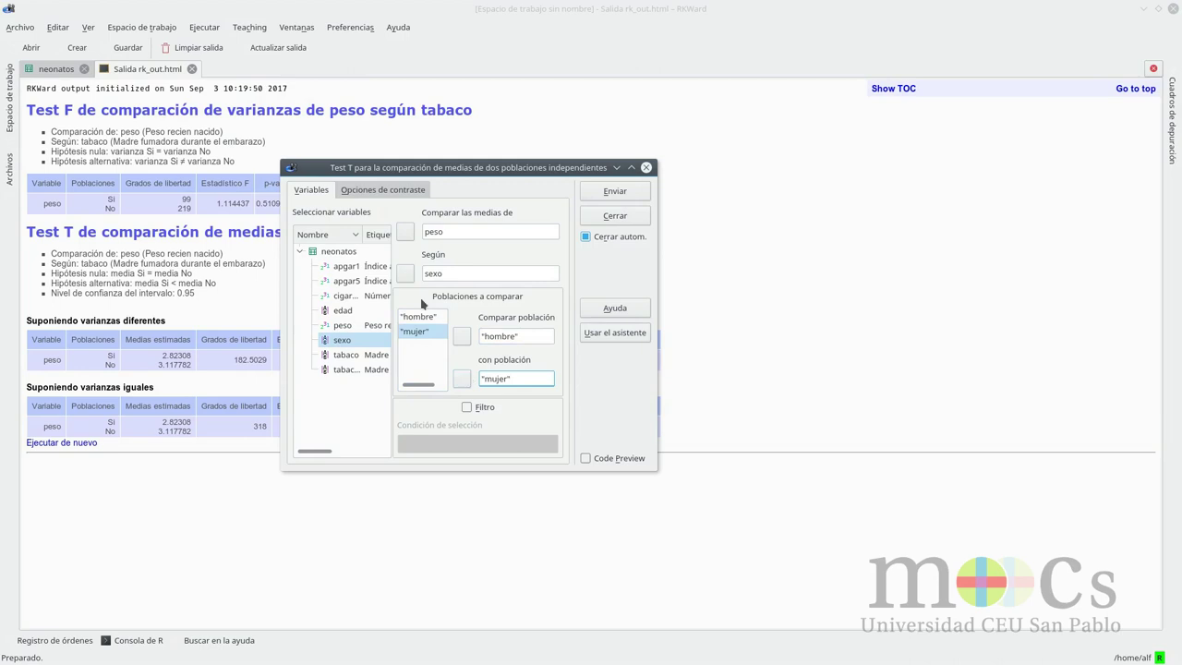
# Step: Run the test with the Unilateral mayor (>) alternative and highlight the p-value of the F test of peso according to sexo
pyautogui.click(383, 193)
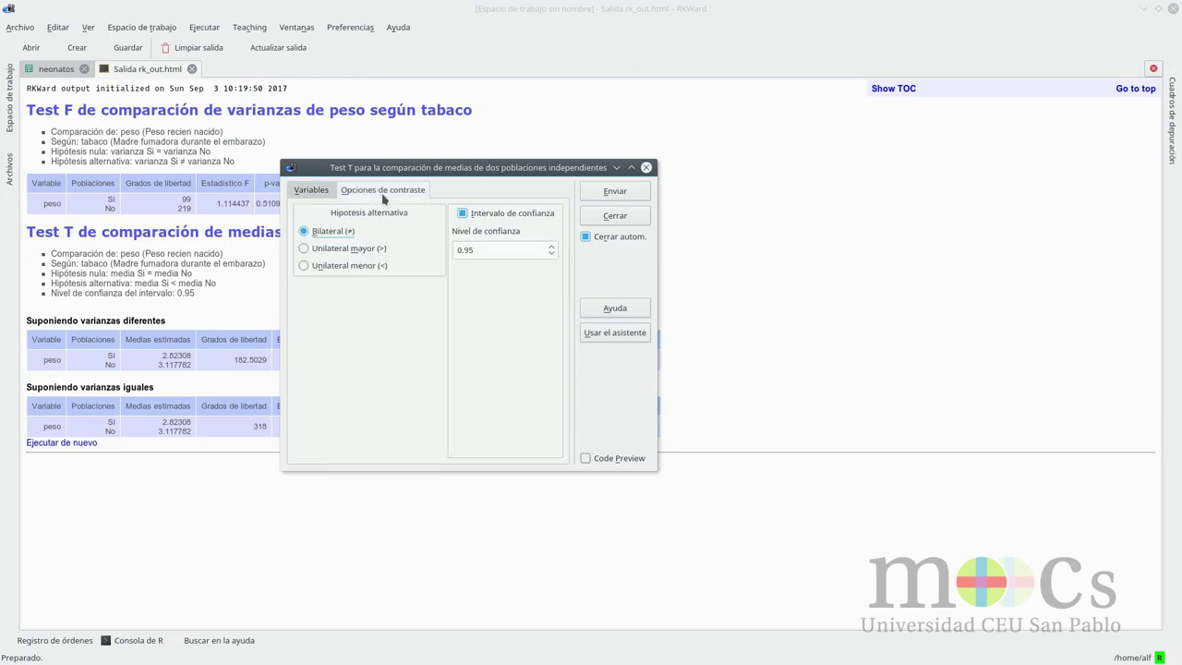
pyautogui.click(346, 251)
pyautogui.click(616, 192)
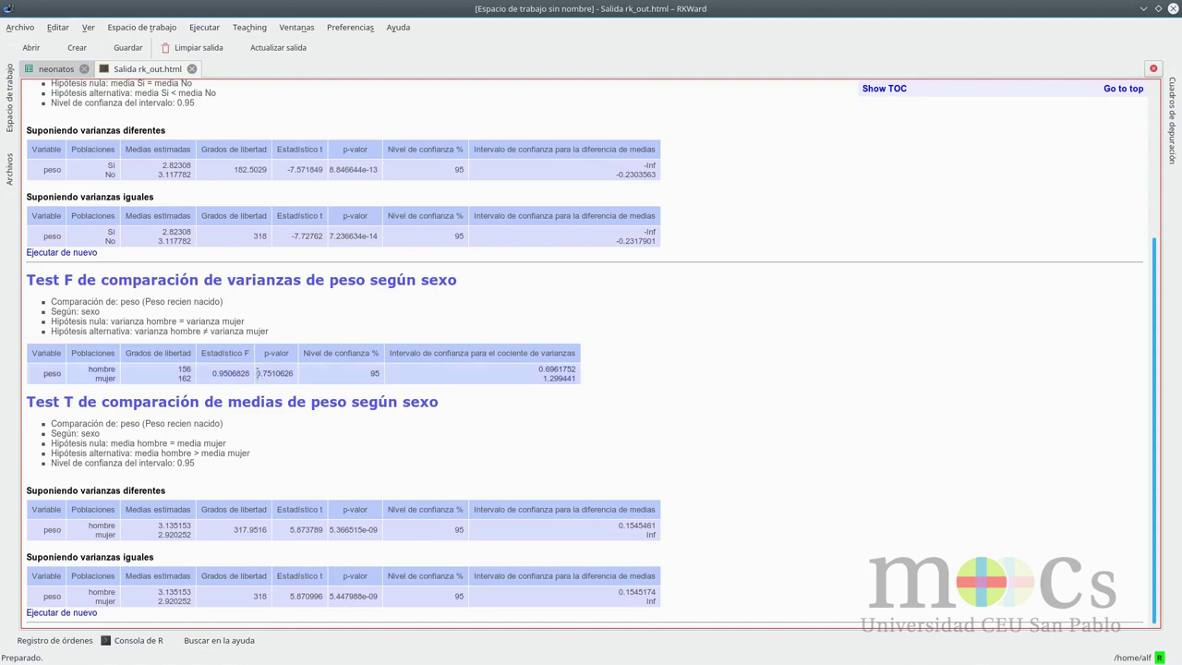
pyautogui.moveTo(256, 373); pyautogui.dragTo(291, 371)
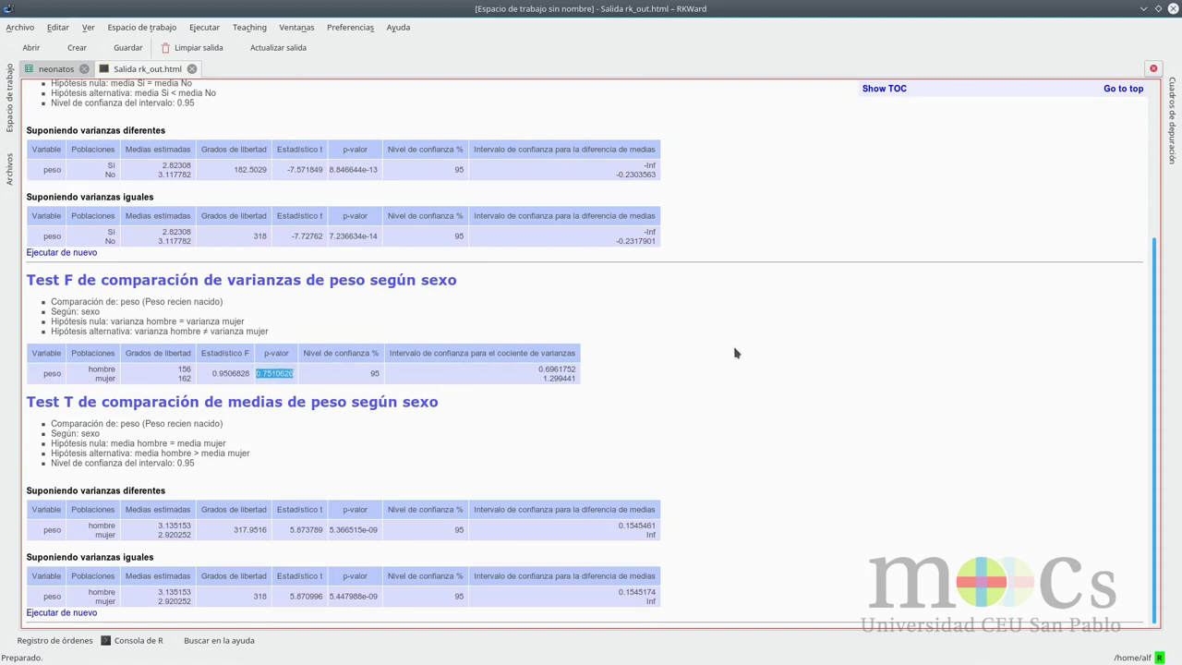